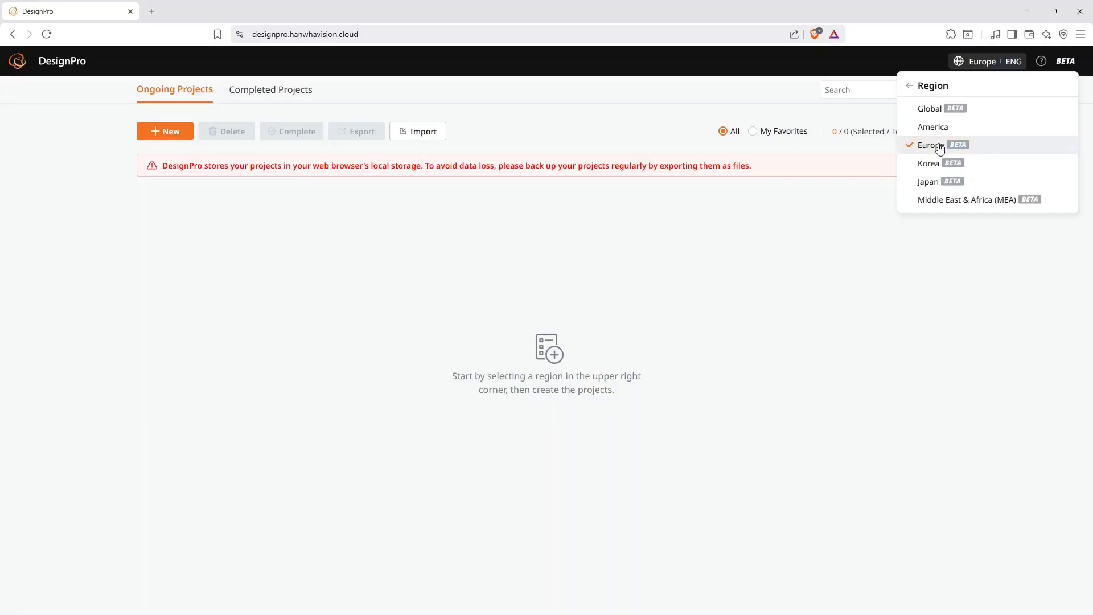
pyautogui.click(790, 241)
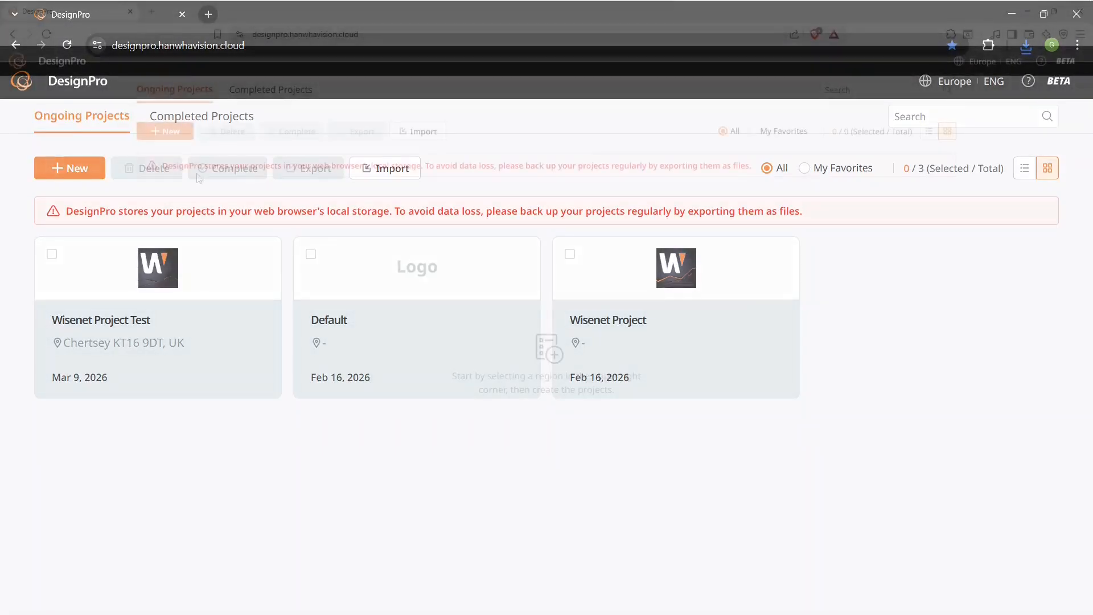
pyautogui.moveTo(163, 165); pyautogui.dragTo(767, 173)
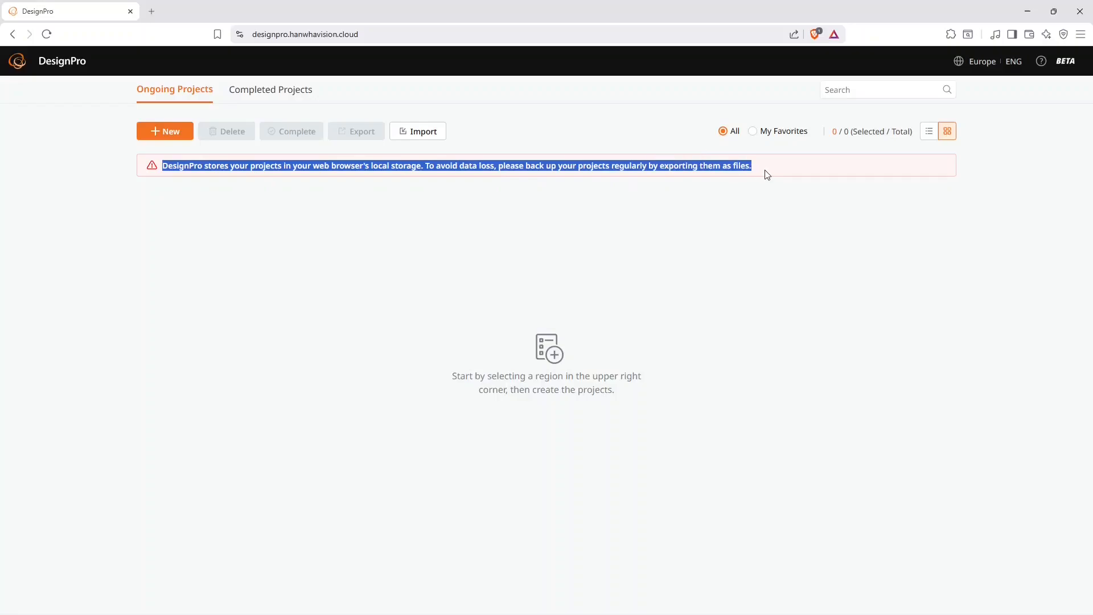
pyautogui.click(245, 189)
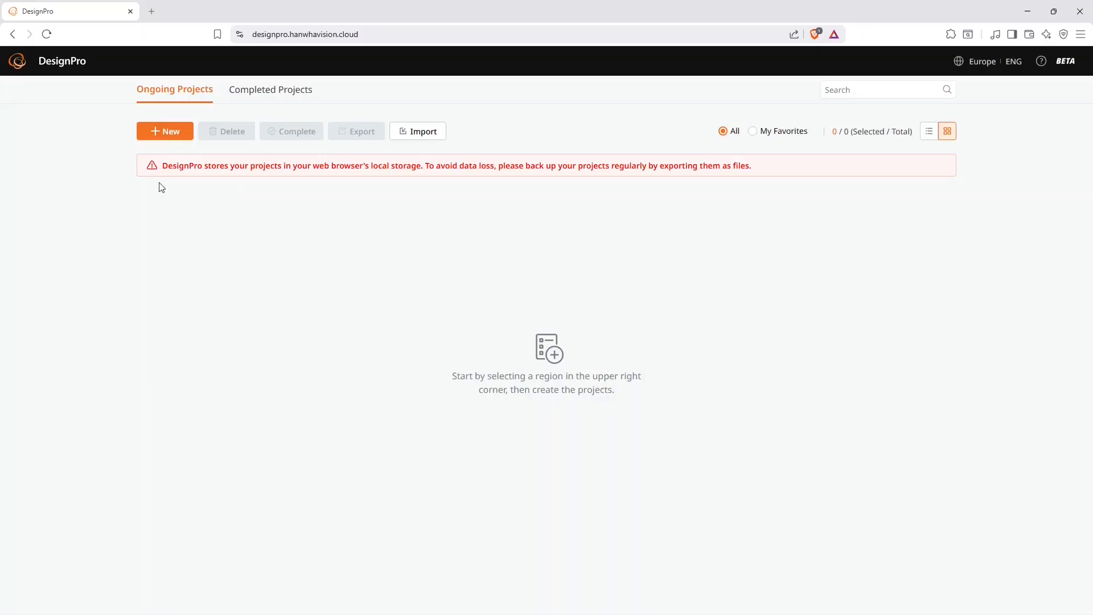
pyautogui.moveTo(162, 165); pyautogui.dragTo(456, 168)
pyautogui.moveTo(456, 167); pyautogui.dragTo(690, 167)
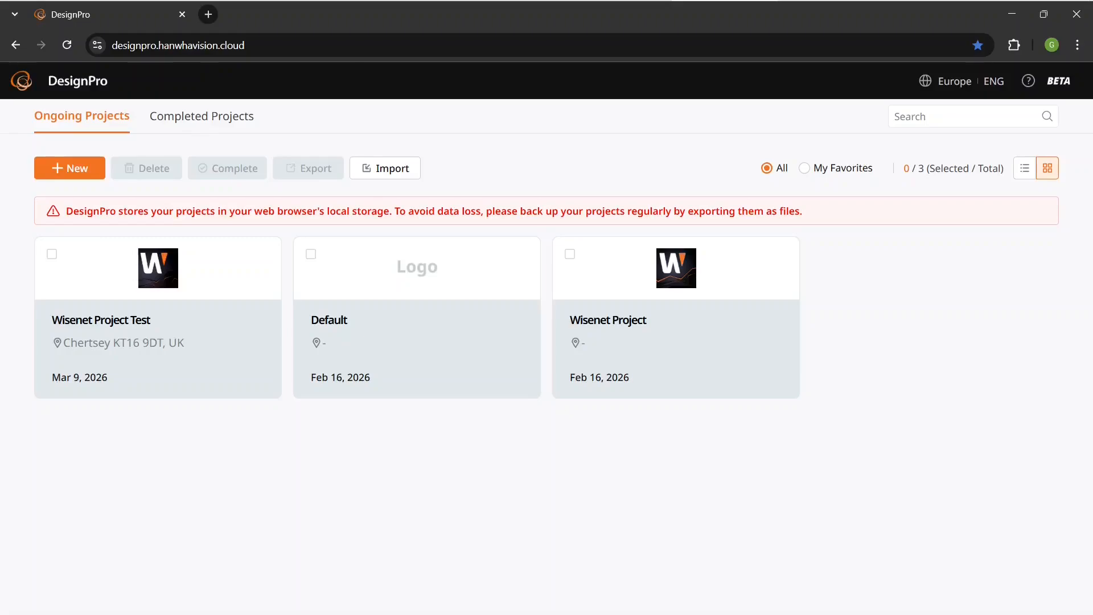
# - Select the Wisenet Project Test and Wisenet Project projects and export them
pyautogui.click(52, 254)
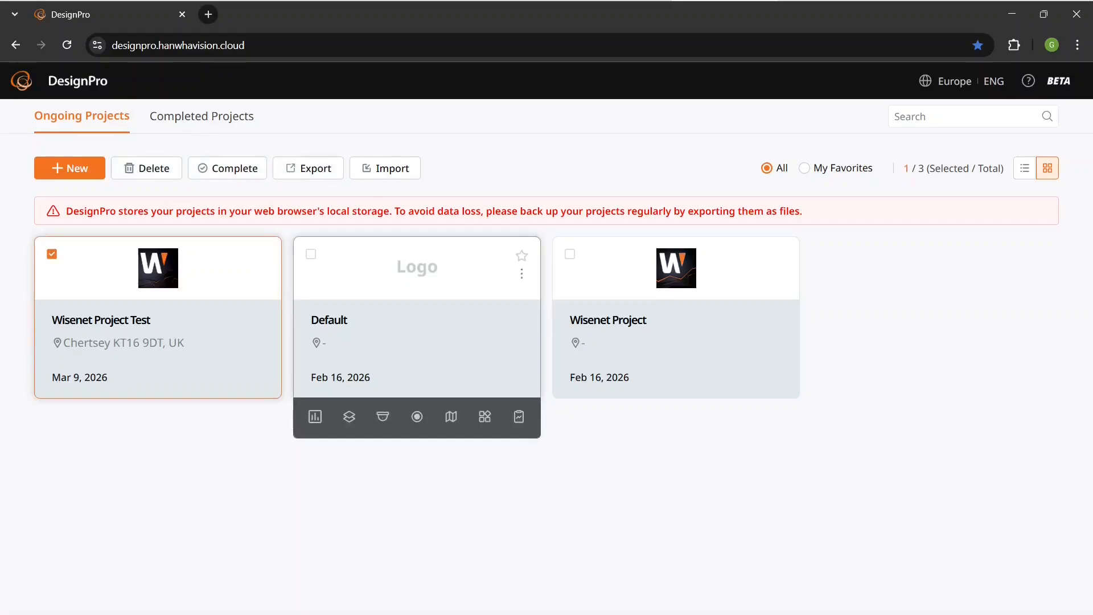
pyautogui.click(570, 253)
pyautogui.click(308, 168)
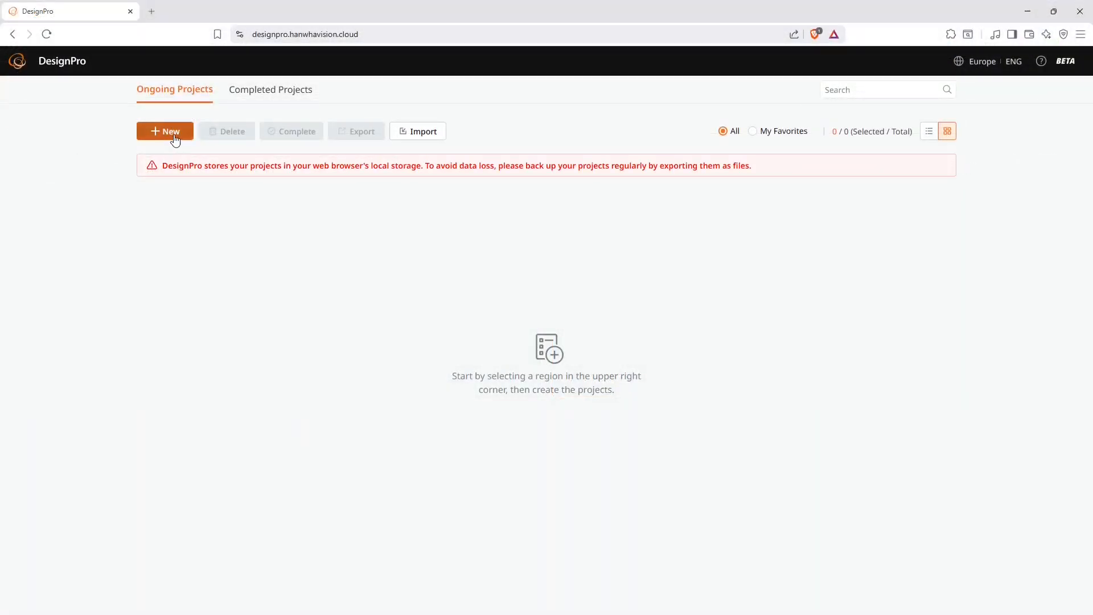
# - Start a new project and name it "DesignPro test"
pyautogui.click(174, 135)
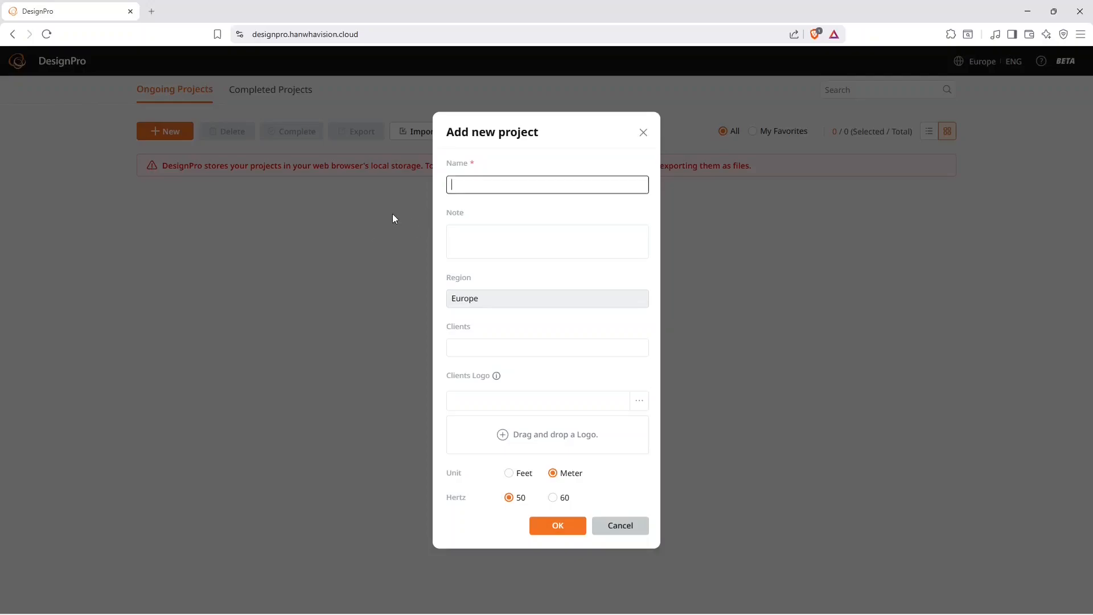
pyautogui.write('DesignPro test')
pyautogui.press('Tab')
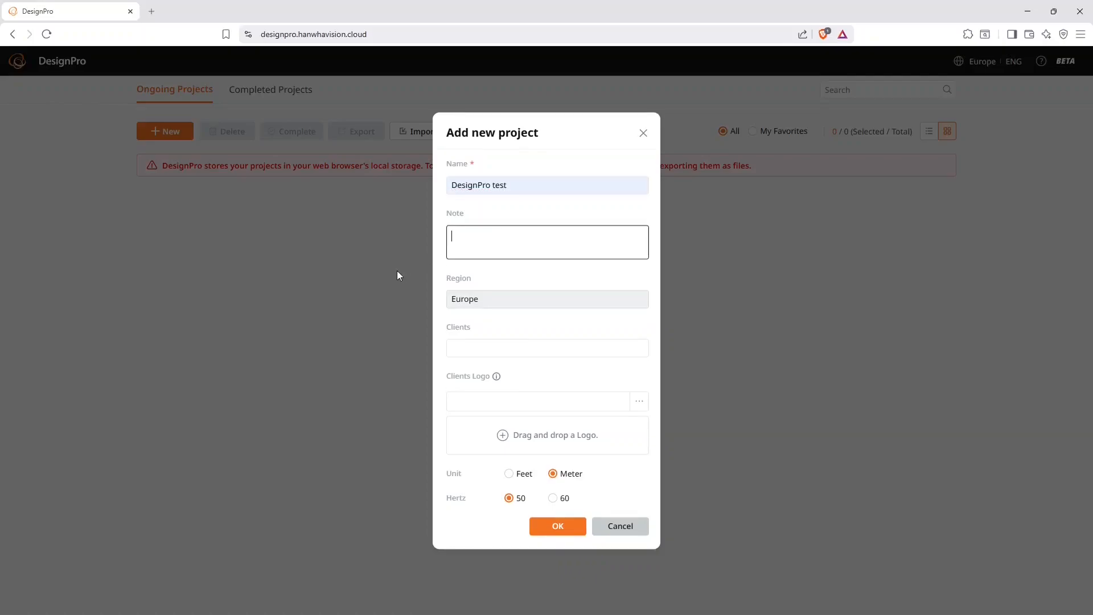
# - Add the project note "This project requires full frame rate on all cameras."
pyautogui.write('This project requires full frame rat')
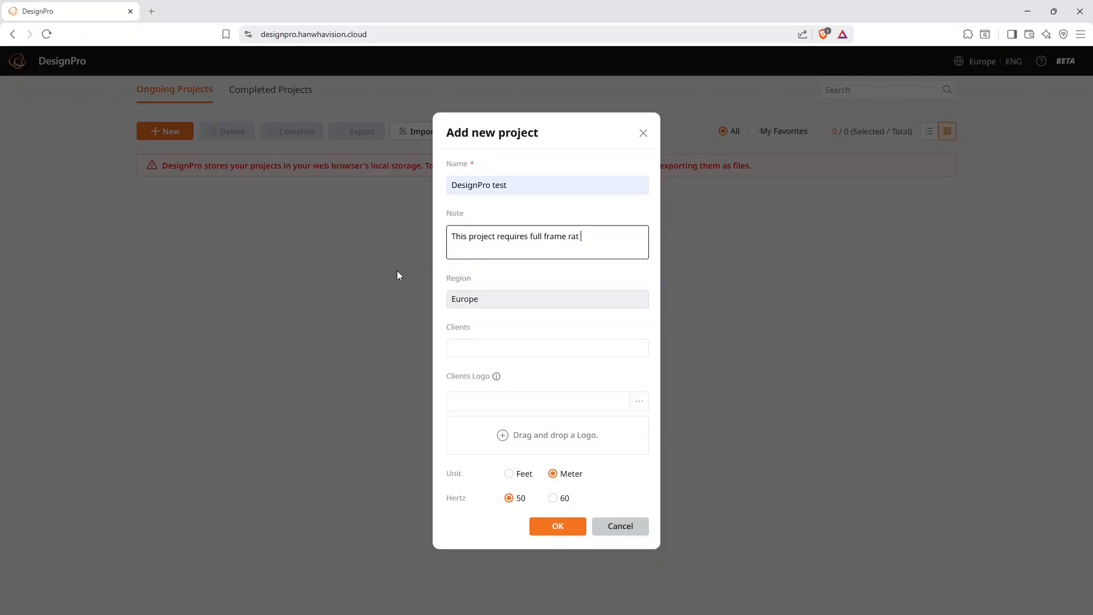
pyautogui.write('e on all cameras.')
# - Set the client to "Test company" and upload the "Wisenet logo 2" image as the client's logo
pyautogui.click(469, 344)
pyautogui.write('Te')
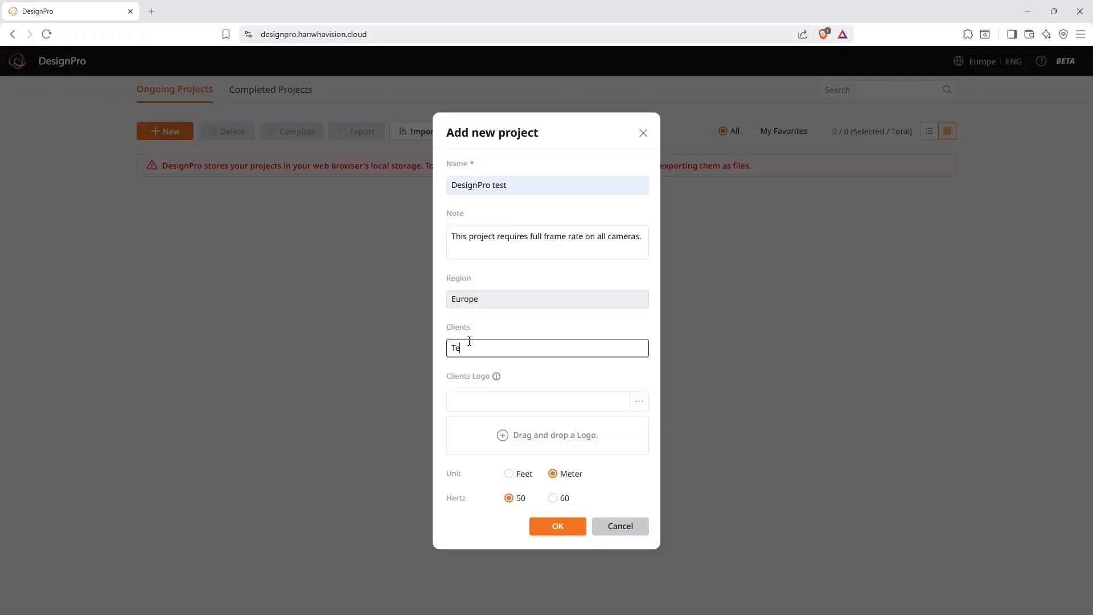
pyautogui.write('st company')
pyautogui.click(638, 406)
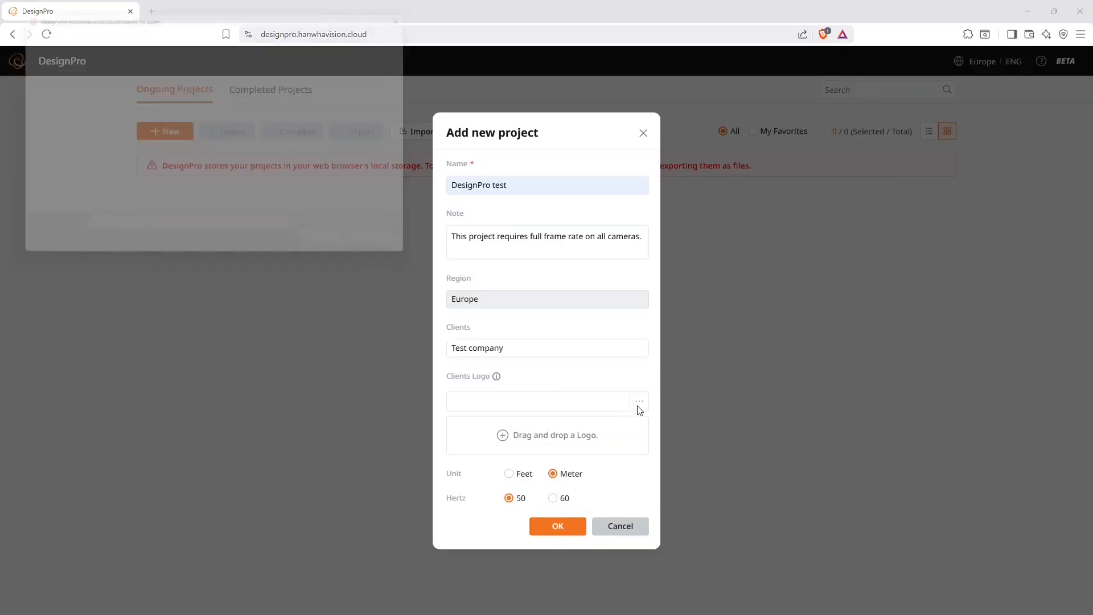
pyautogui.click(194, 94)
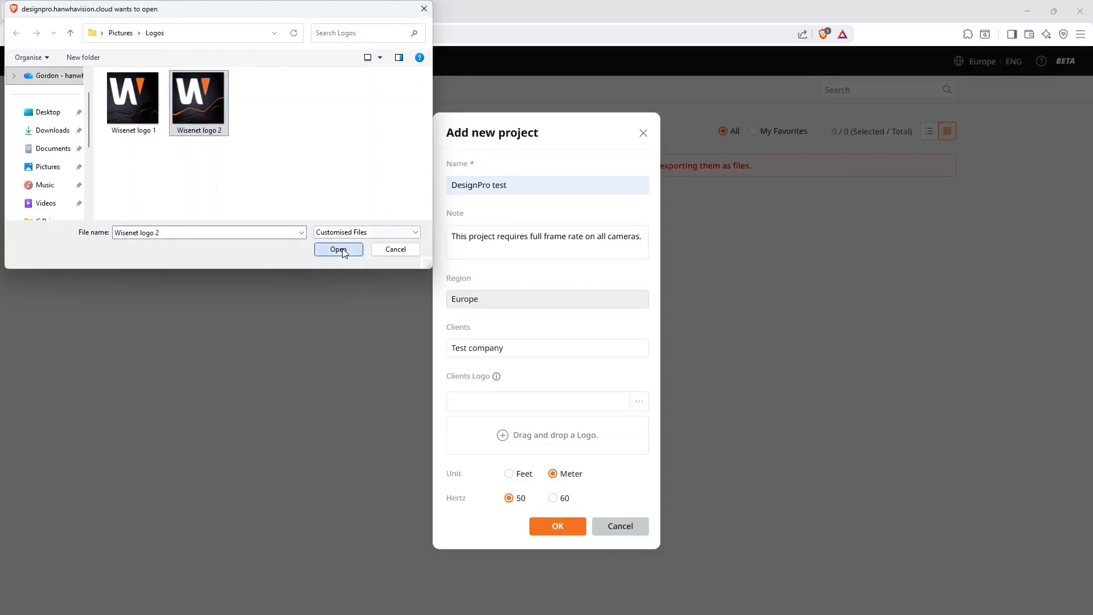
pyautogui.click(338, 248)
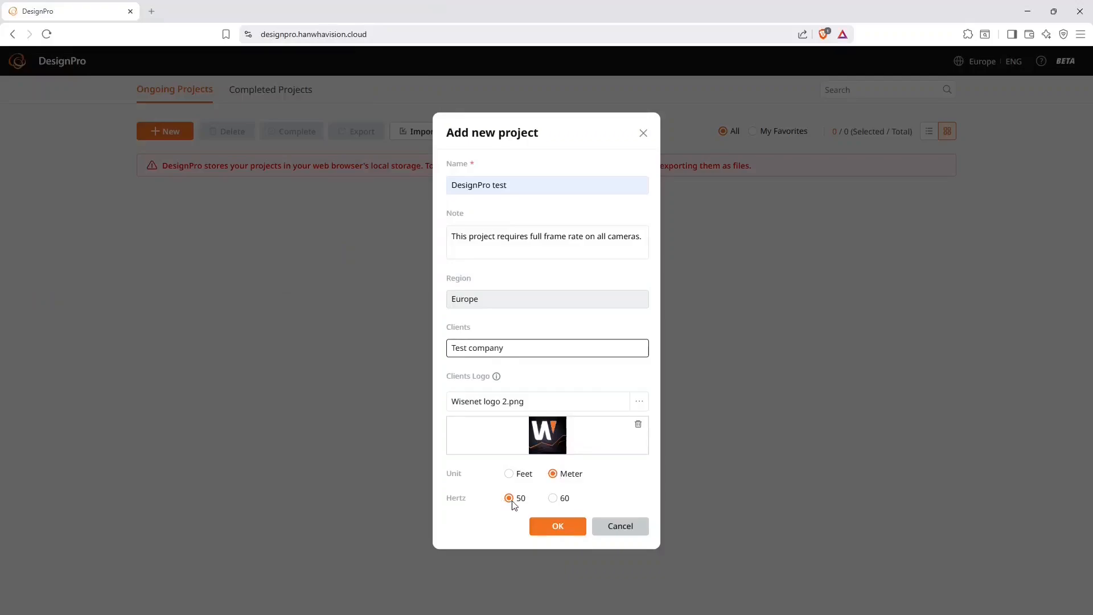
# - Set the project's unit to Meter and its frequency to 50 Hertz, and create the project
pyautogui.click(554, 498)
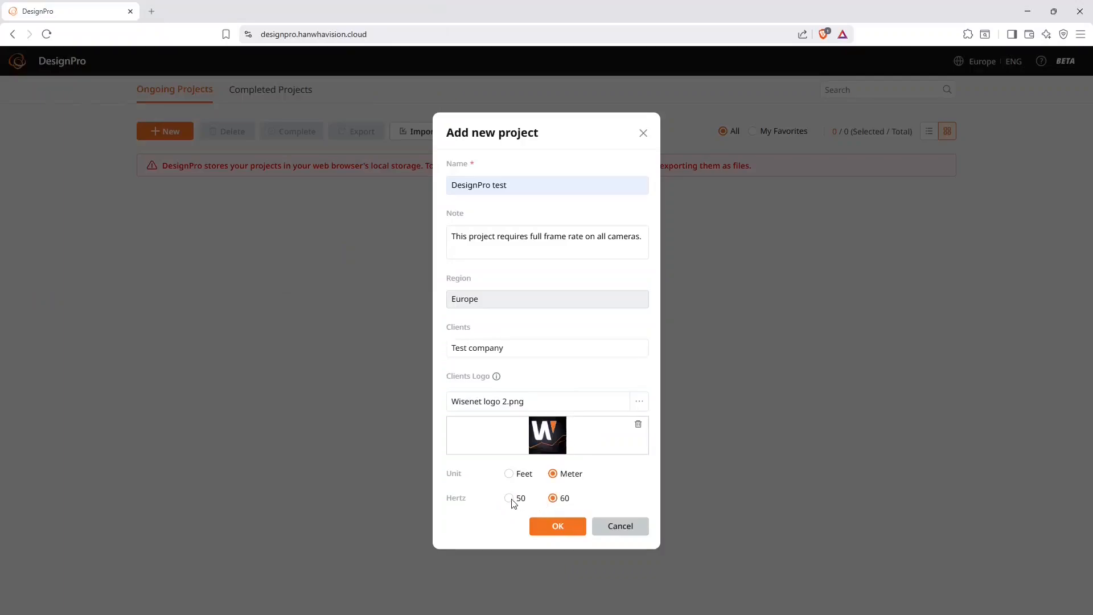
pyautogui.click(510, 499)
pyautogui.click(508, 474)
pyautogui.click(554, 475)
pyautogui.click(556, 525)
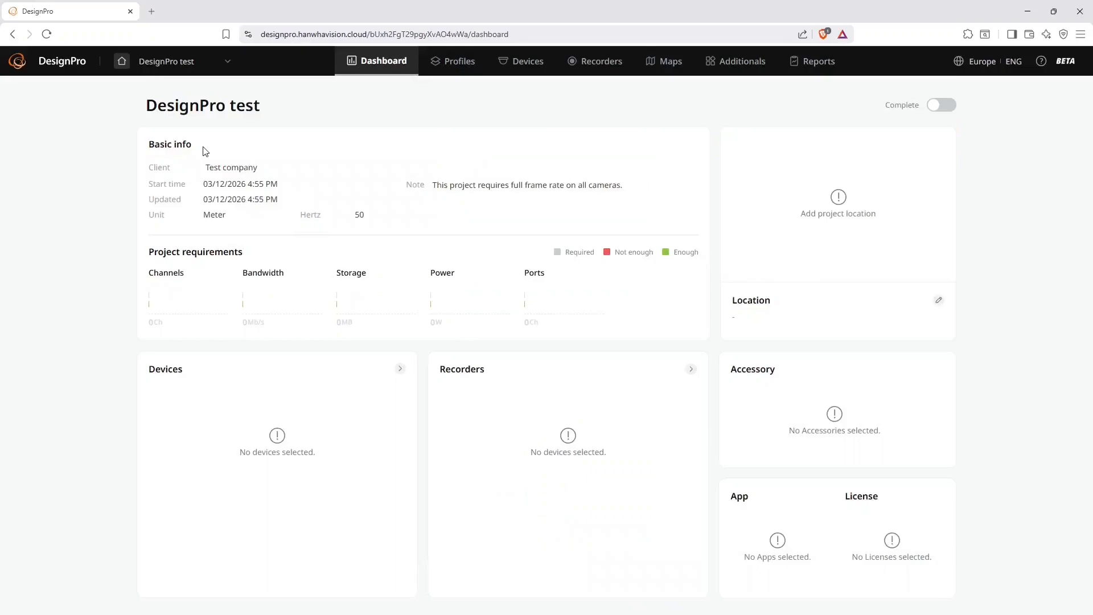
# - Mark DesignPro test as a favorite in the project list and check it with the My Favorites filter
pyautogui.click(122, 61)
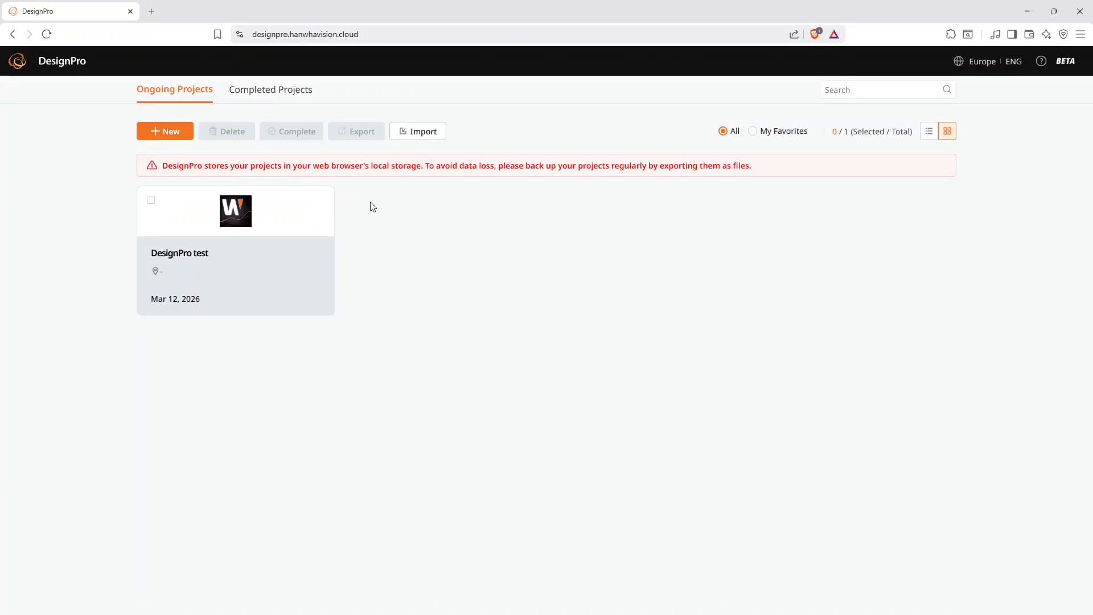
pyautogui.moveTo(273, 302)
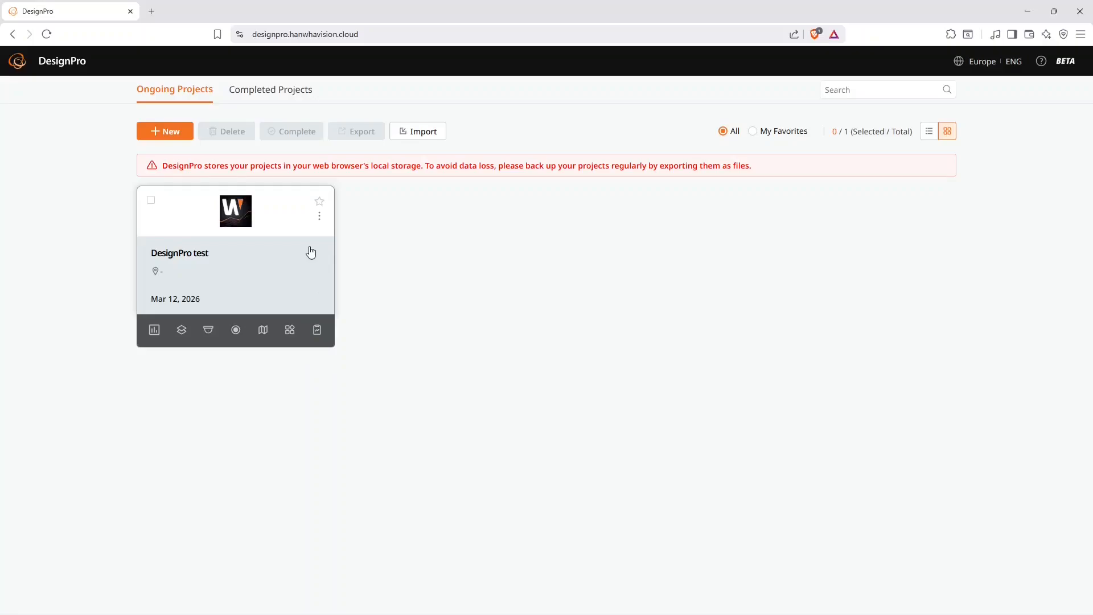
pyautogui.click(150, 200)
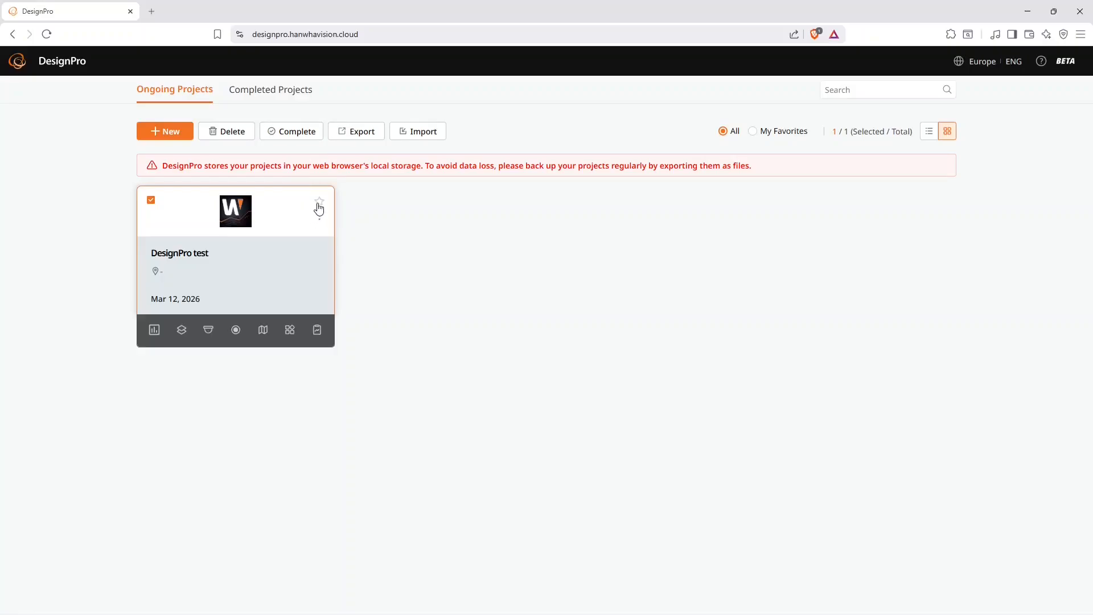
pyautogui.click(322, 201)
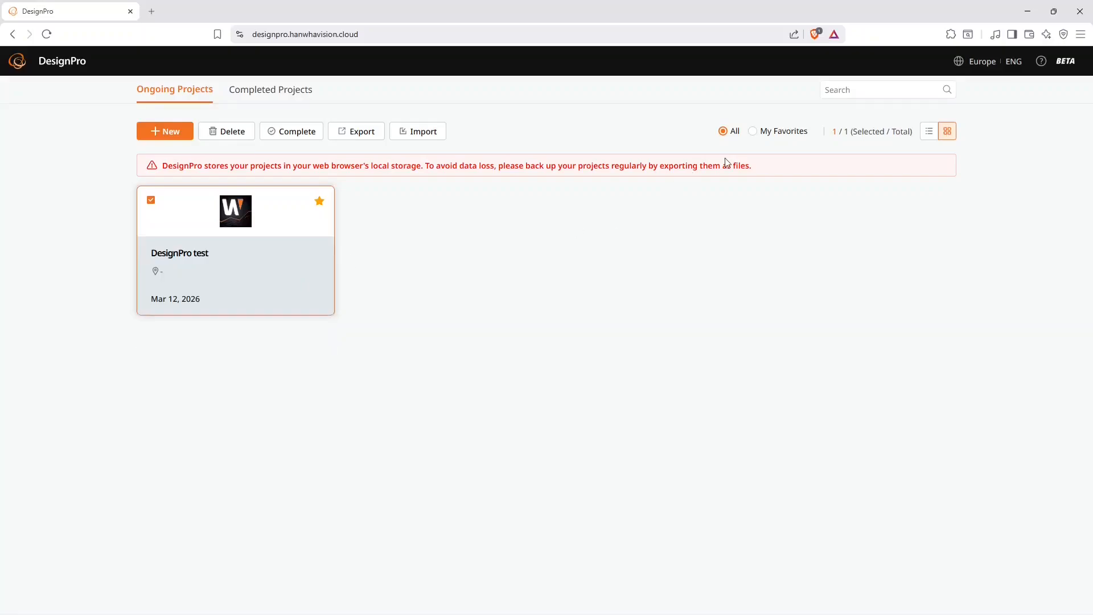
pyautogui.click(752, 132)
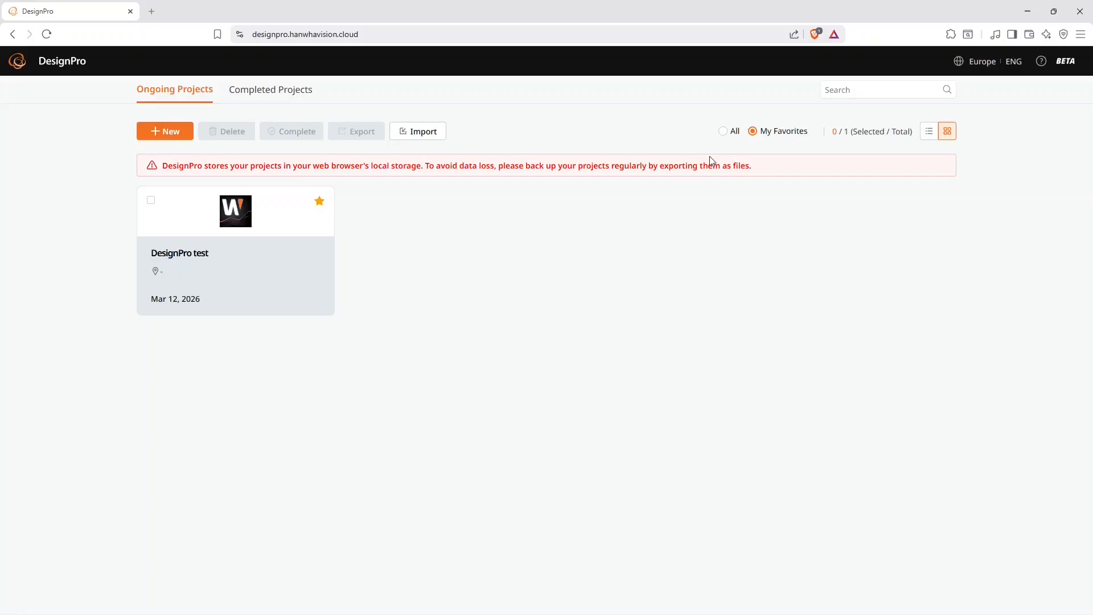
pyautogui.click(723, 131)
# - Duplicate the DesignPro test project as "DesignPro test_1", keeping its other details
pyautogui.moveTo(320, 273)
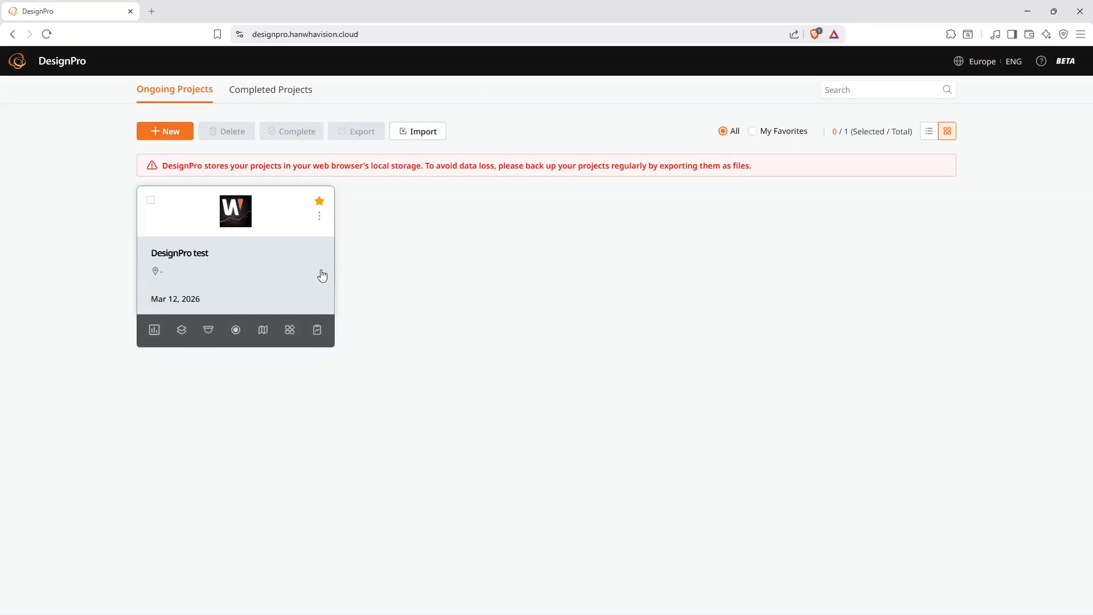
pyautogui.click(320, 219)
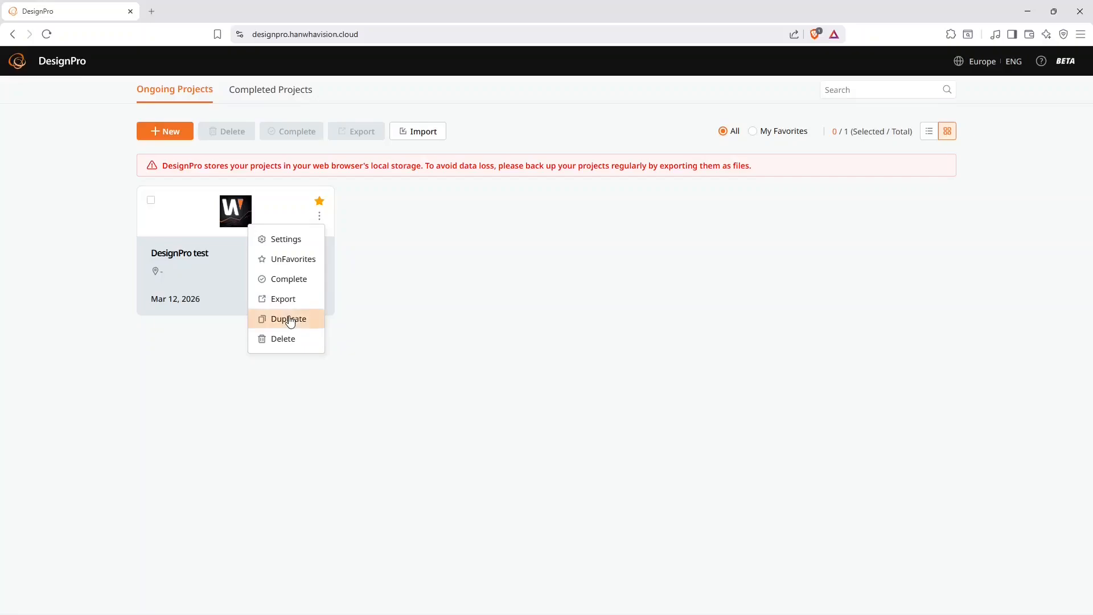
pyautogui.click(288, 319)
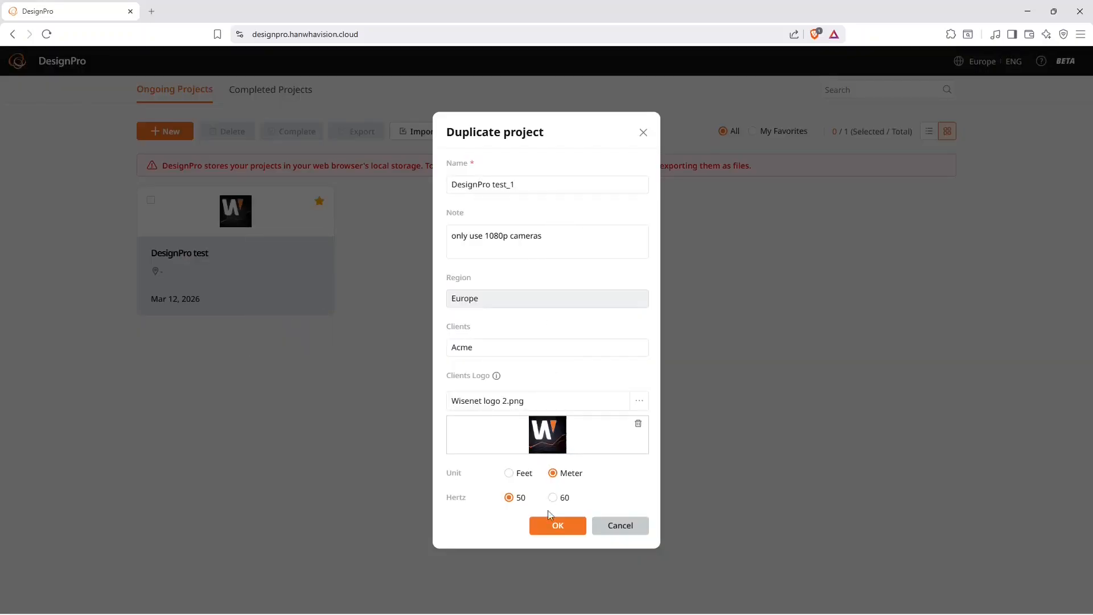
pyautogui.click(551, 527)
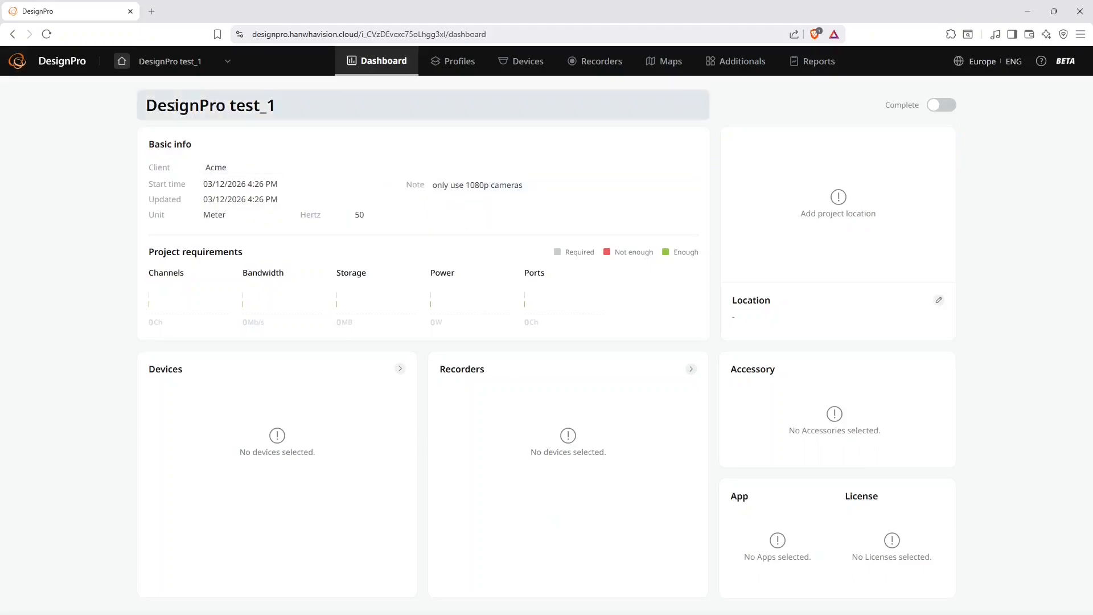
# - Return to the project overview and compare the list view with the thumbnail view
pyautogui.click(121, 64)
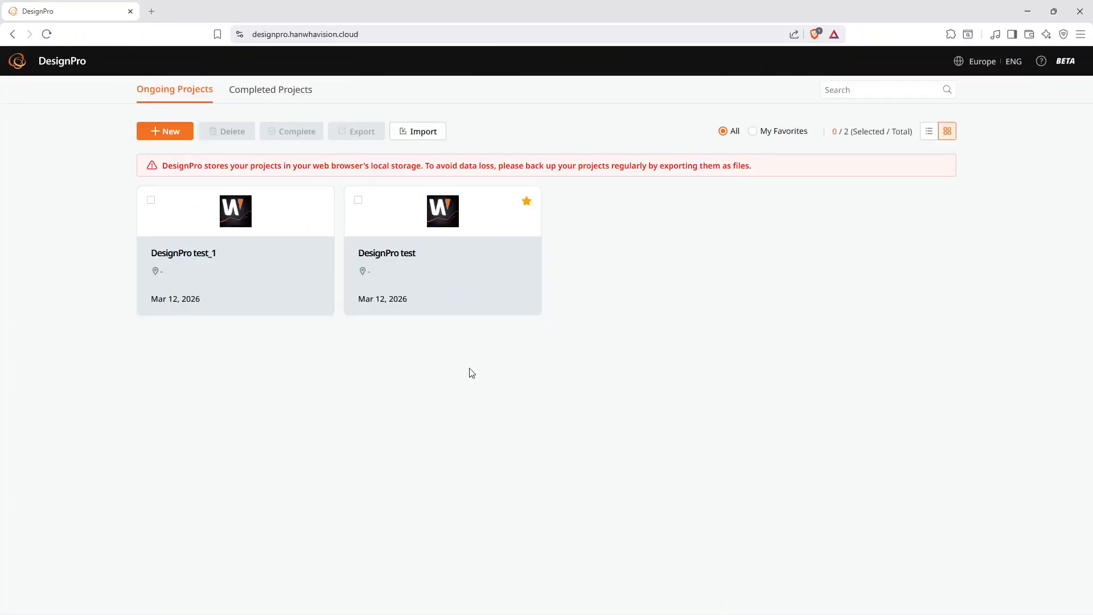
pyautogui.click(930, 132)
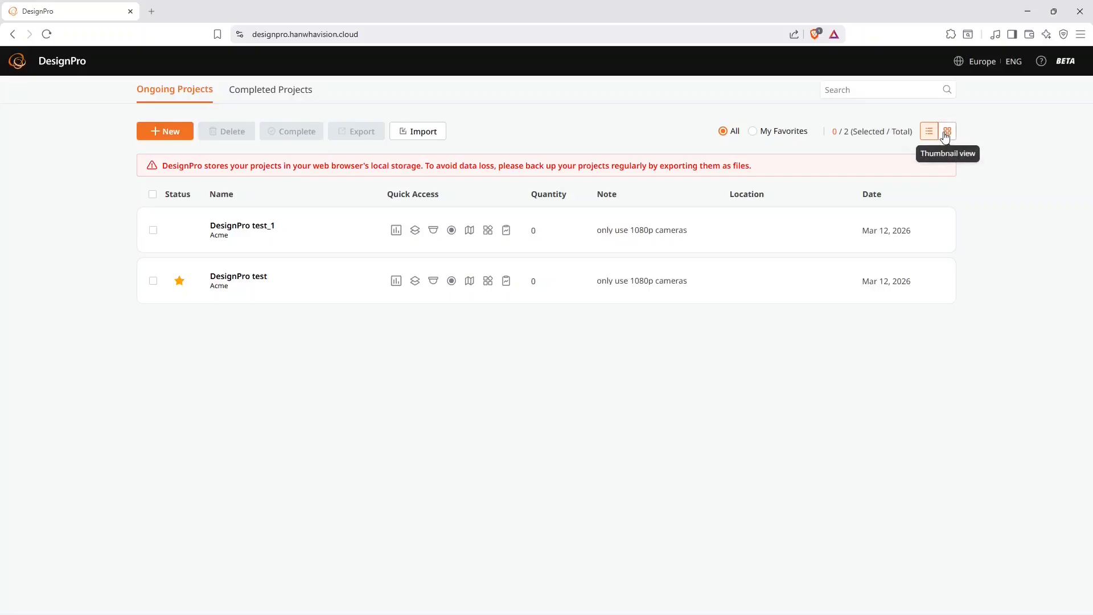
pyautogui.click(945, 132)
# - Mark the DesignPro test project as complete and view it among the completed projects
pyautogui.moveTo(443, 262)
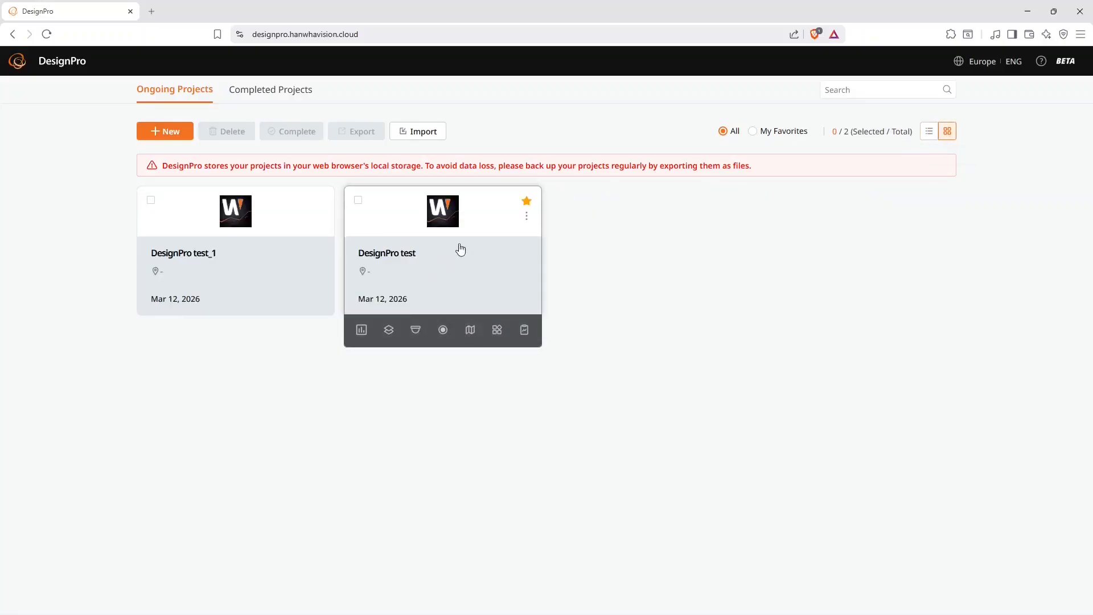
pyautogui.click(527, 217)
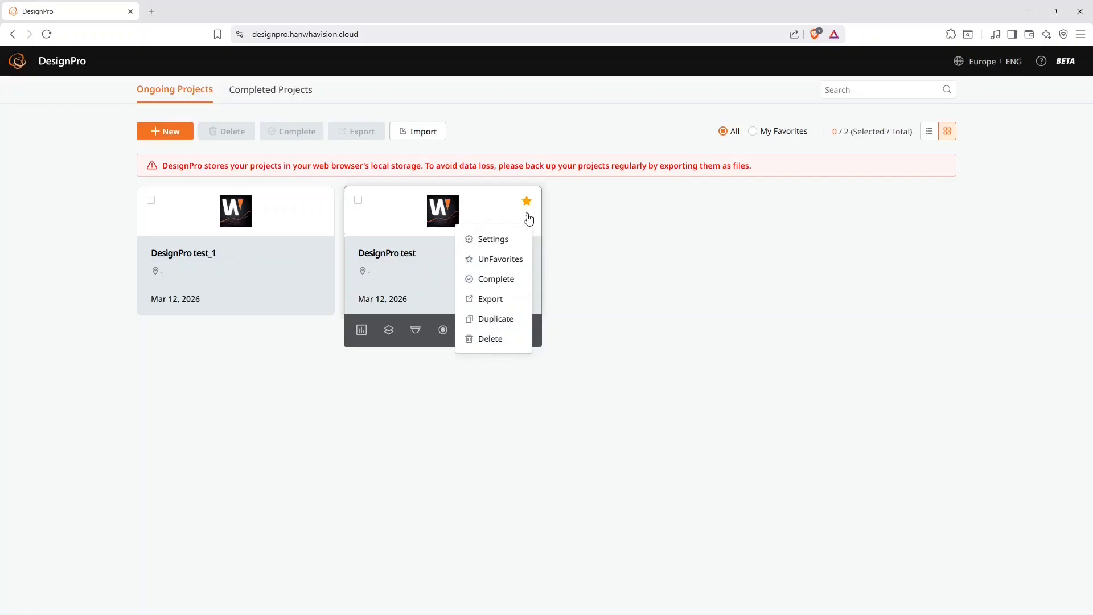
pyautogui.click(358, 200)
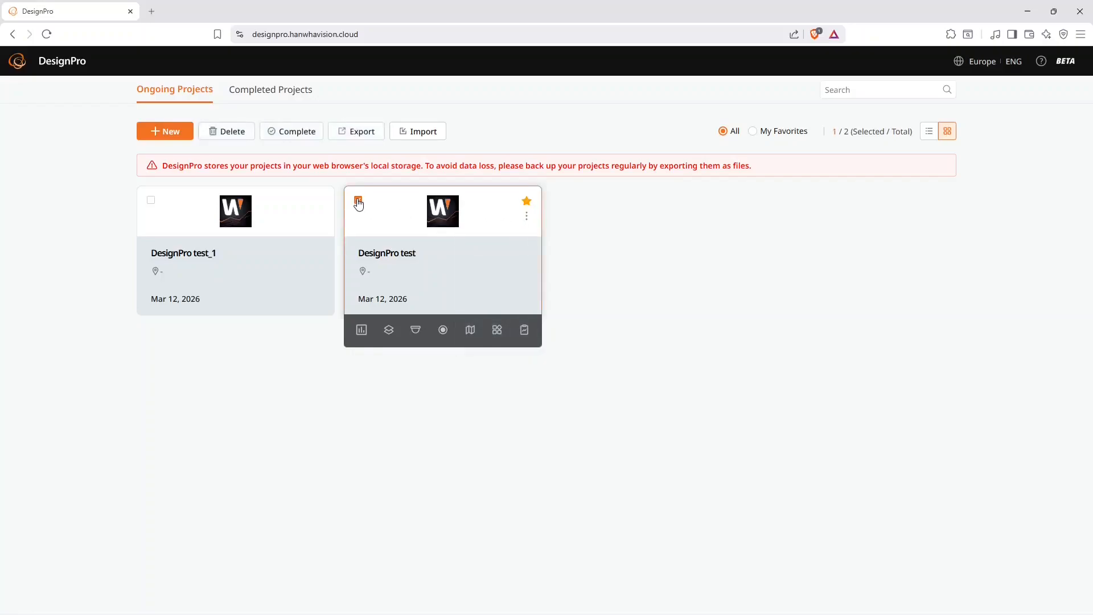
pyautogui.click(290, 135)
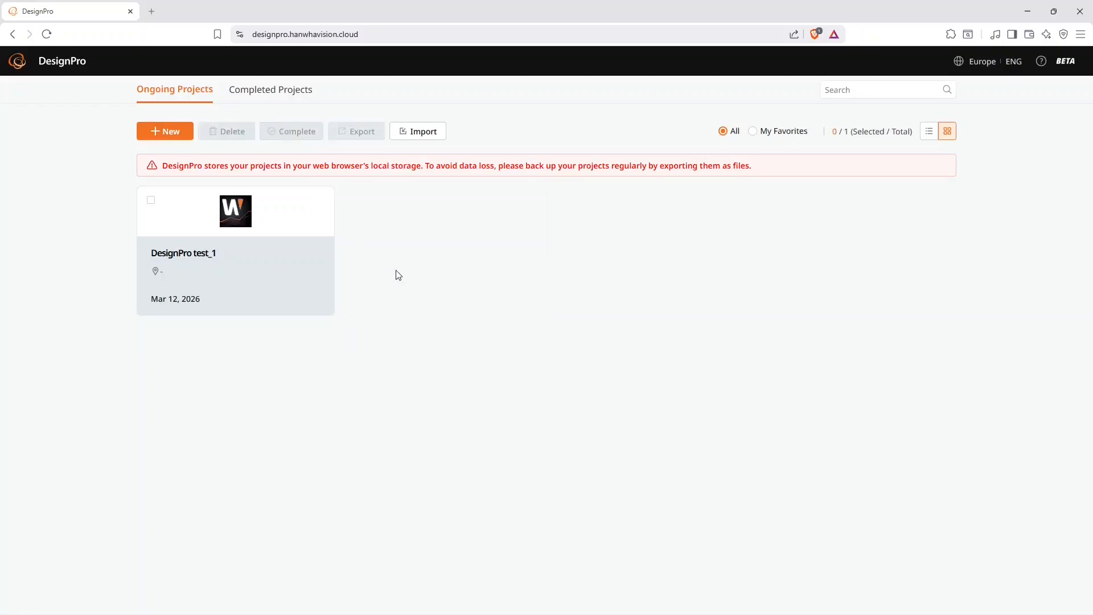
pyautogui.click(294, 100)
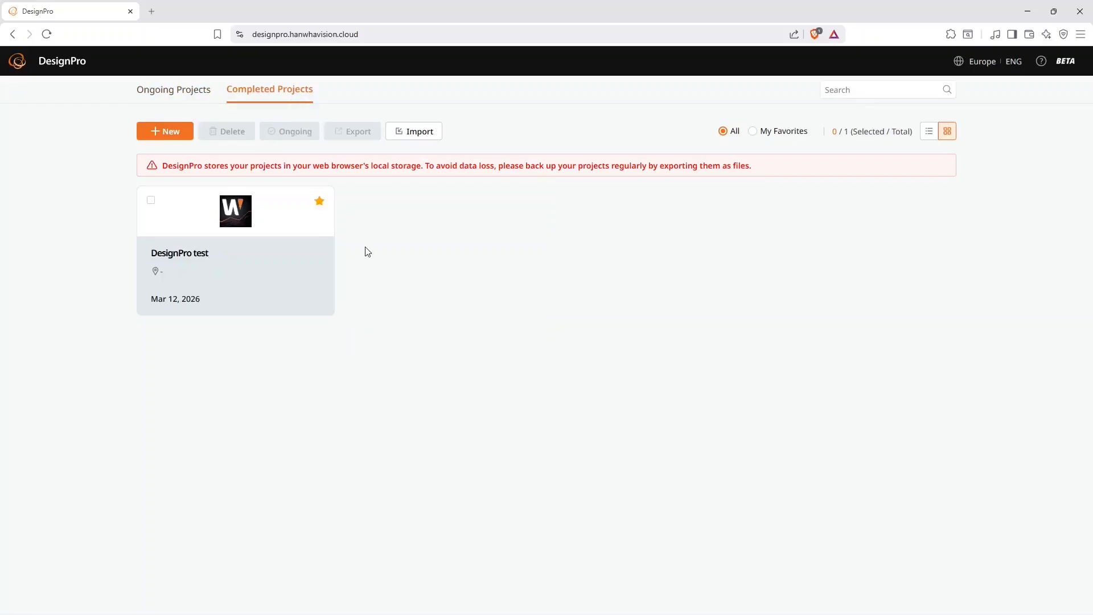
pyautogui.click(198, 95)
pyautogui.click(261, 95)
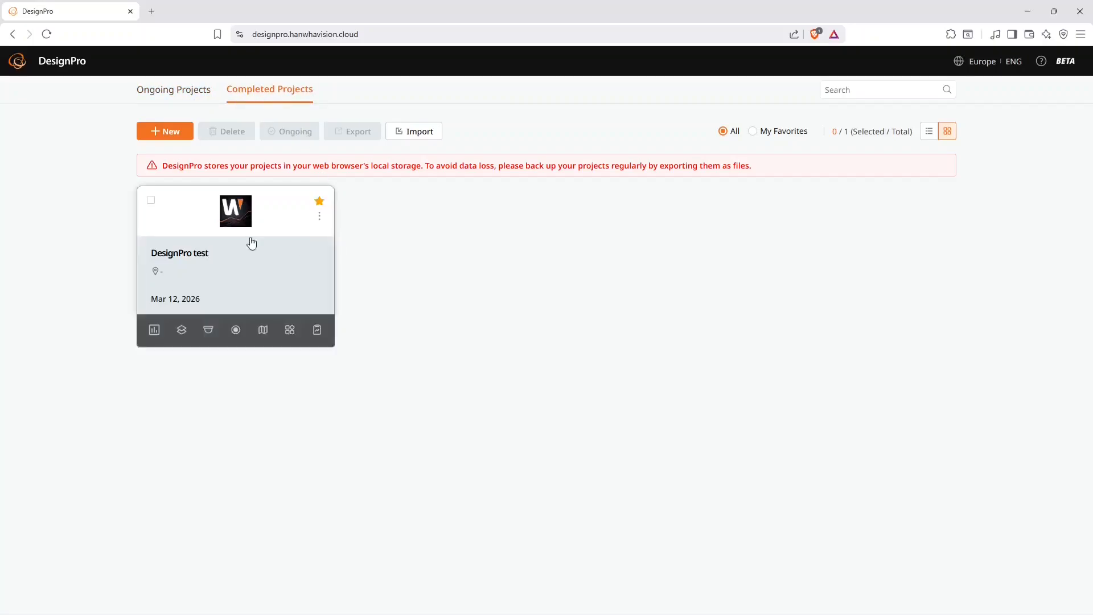
# - Set the completed DesignPro test project back to ongoing and return to the ongoing projects
pyautogui.click(151, 201)
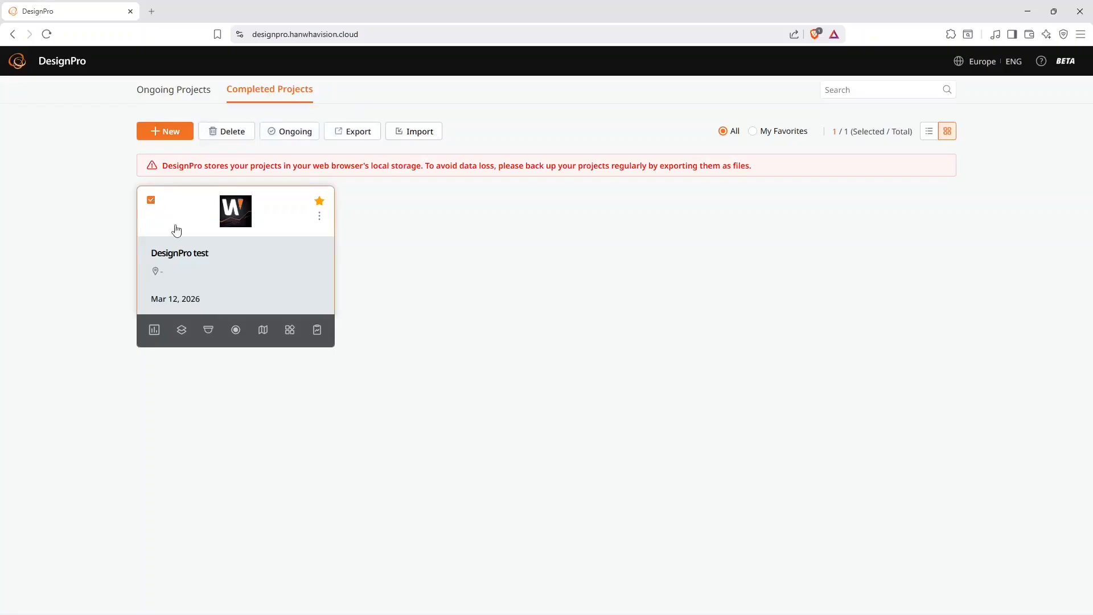
pyautogui.click(306, 134)
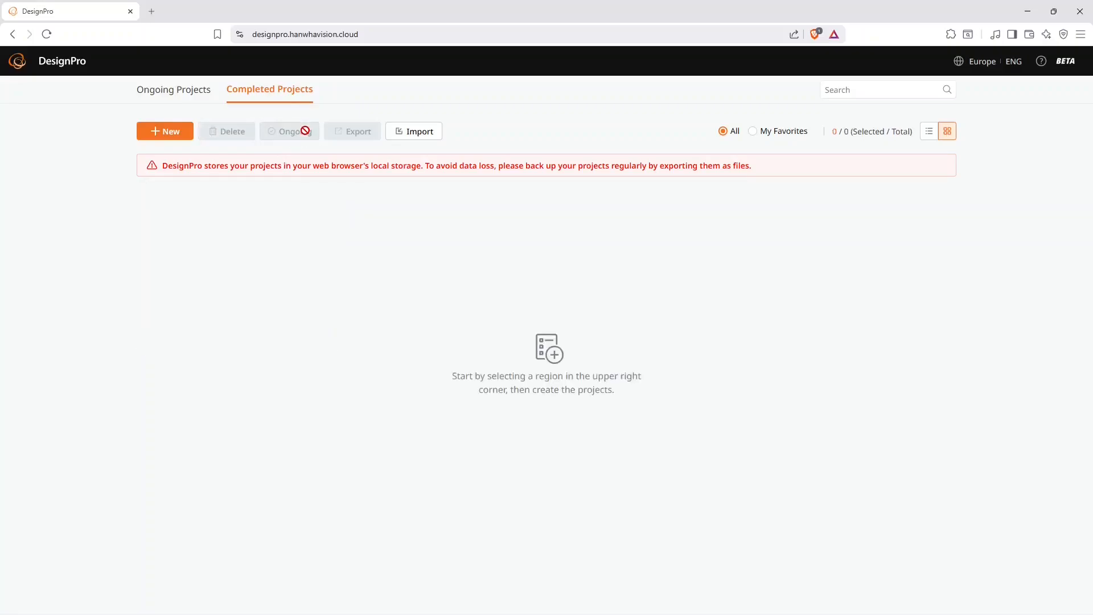
pyautogui.click(184, 100)
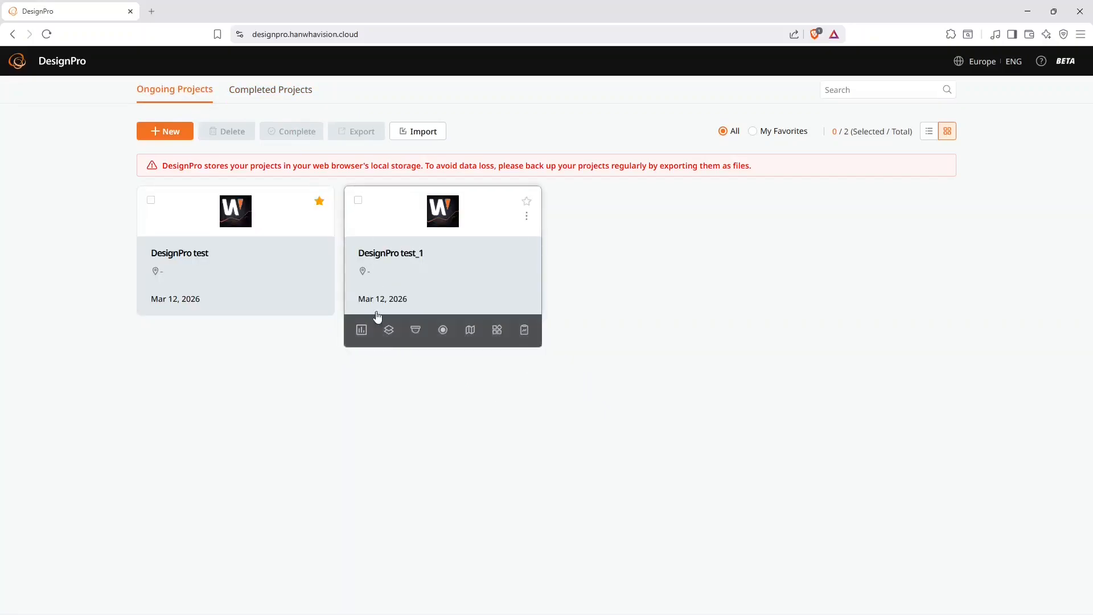